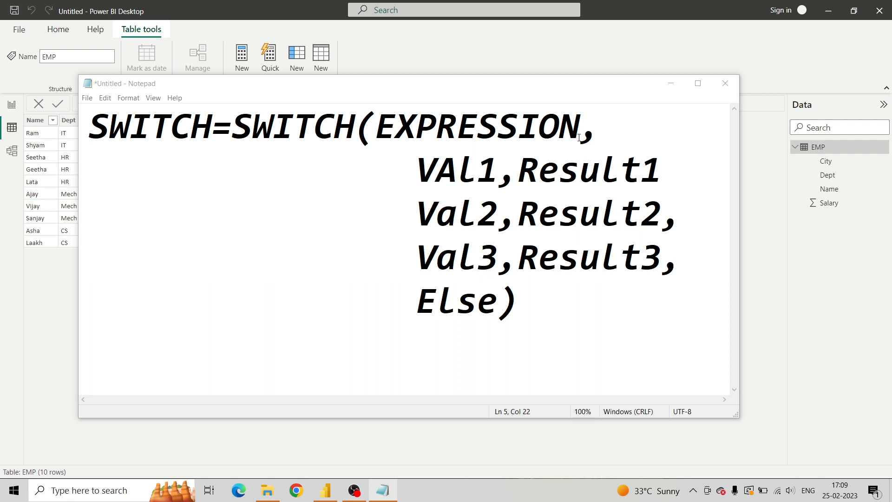
Switch from Notepad to Power BI Desktop and add a calculated column named SHORTFORM OF CITY to the EMP table.
left_click(671, 83)
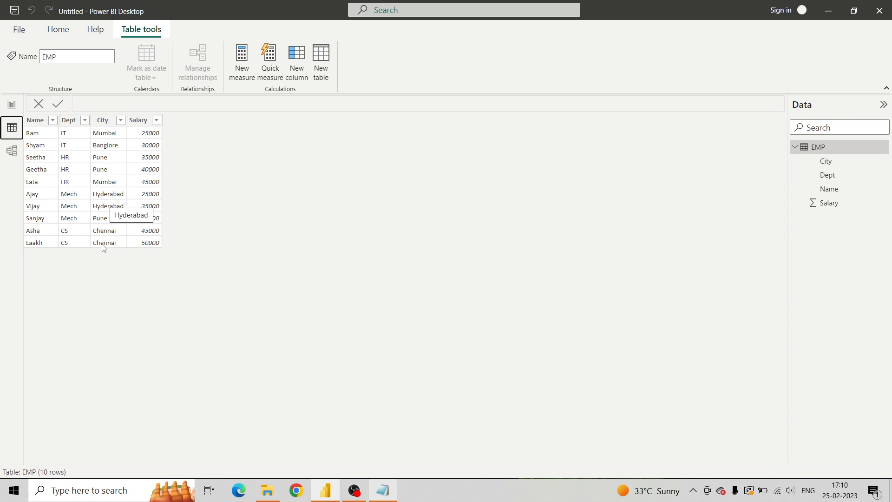
left_click(103, 121)
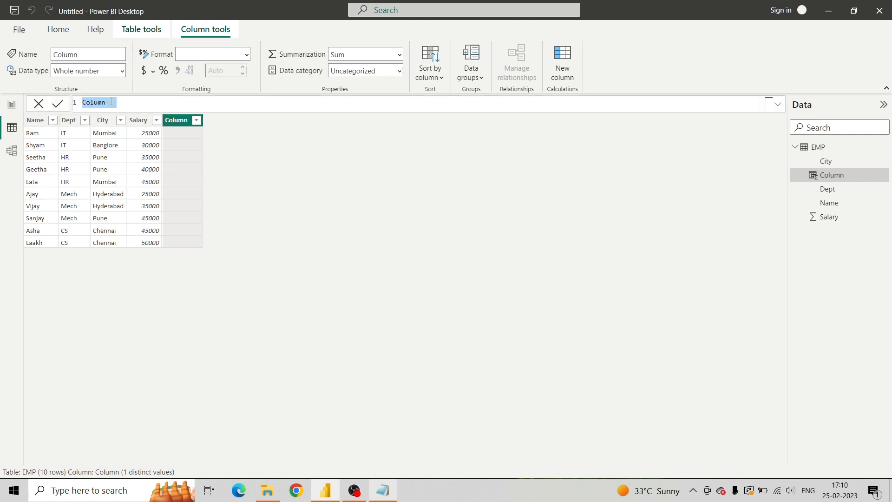
key("BackSpace")
type("SHORTFORM OF CITY=")
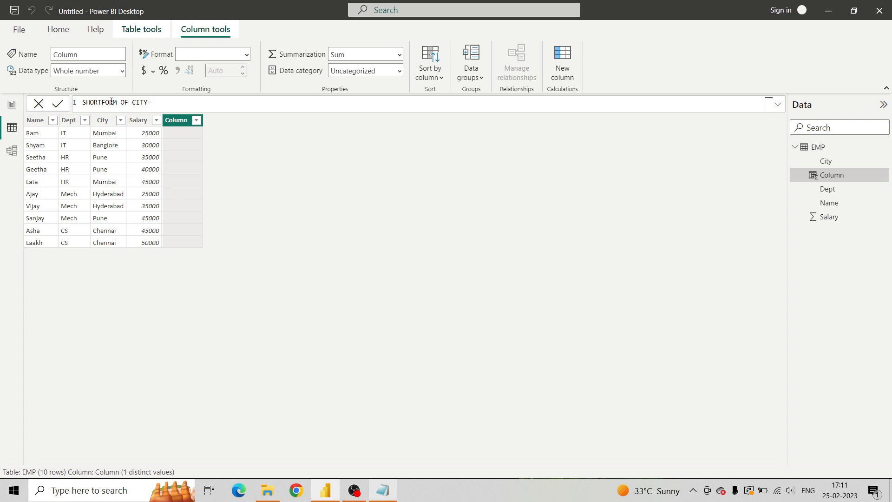
Begin the column's formula with a SWITCH function that evaluates EMP[City].
type("SW")
key("Tab")
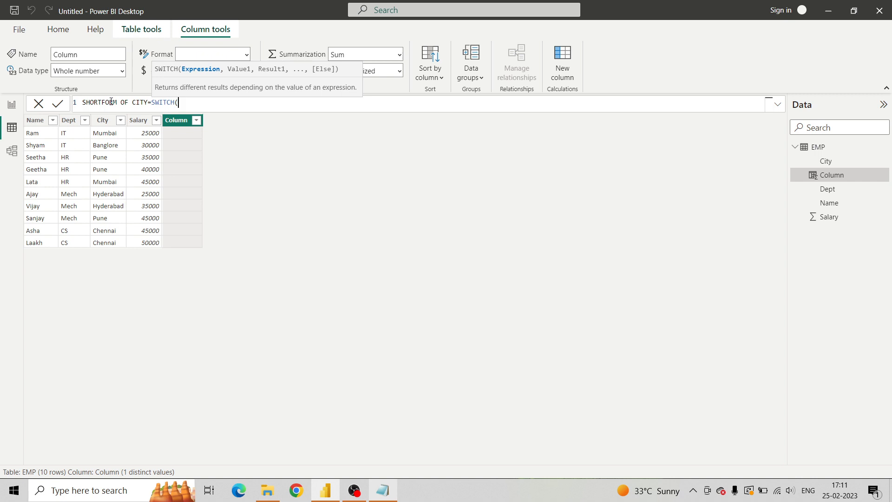
type("EMP")
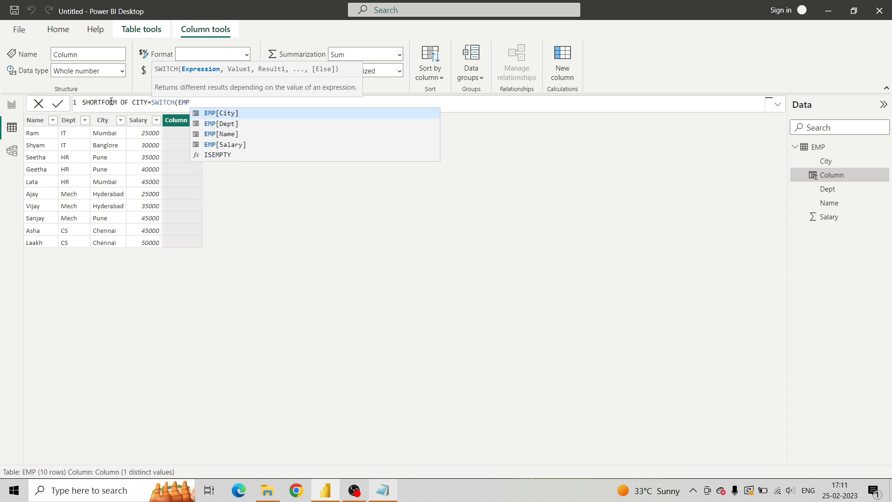
key("Tab")
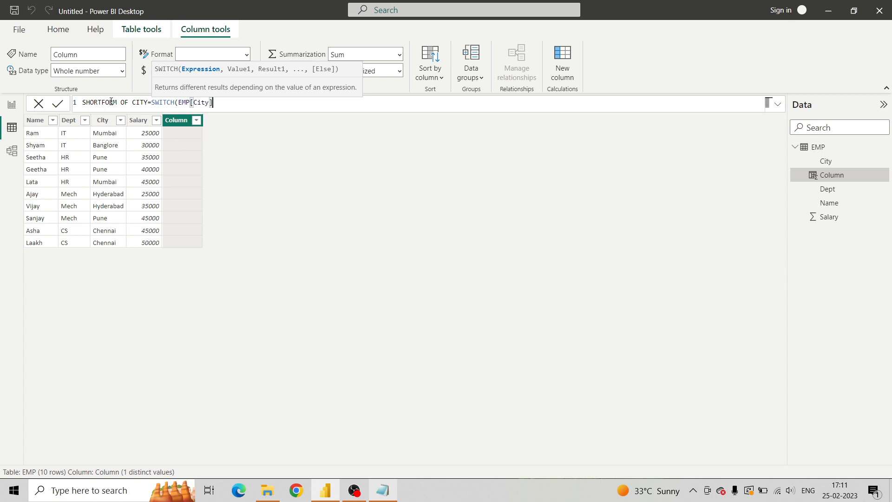
Add the first SWITCH pair, mapping "Mumbai" to "MUM", and begin a new formula line.
type(",")
type("\"")
key("BackSpace")
type("Mum")
key("BackSpace")
key("BackSpace")
key("BackSpace")
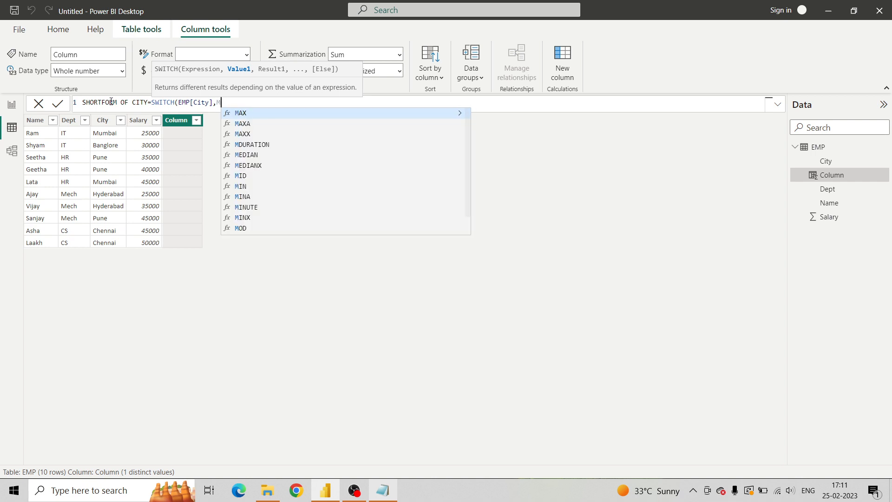
type("\"M")
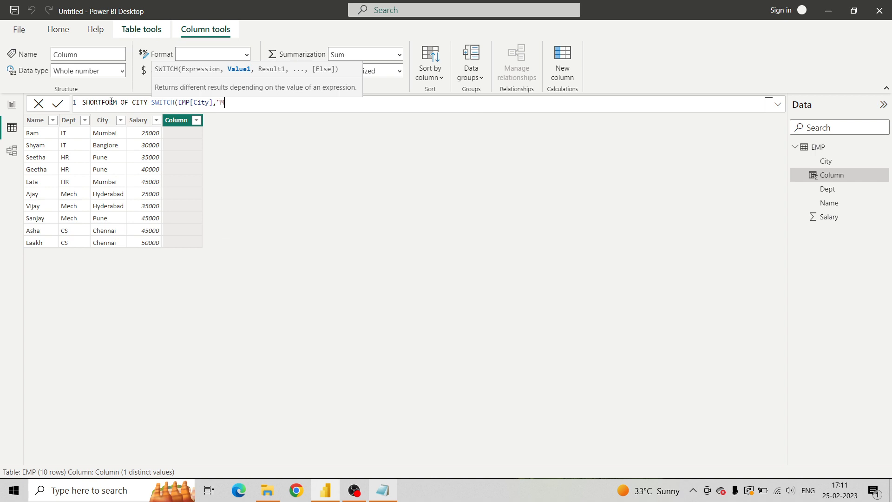
type("umbai\",")
type("\"MUM\"")
key("shift+Return")
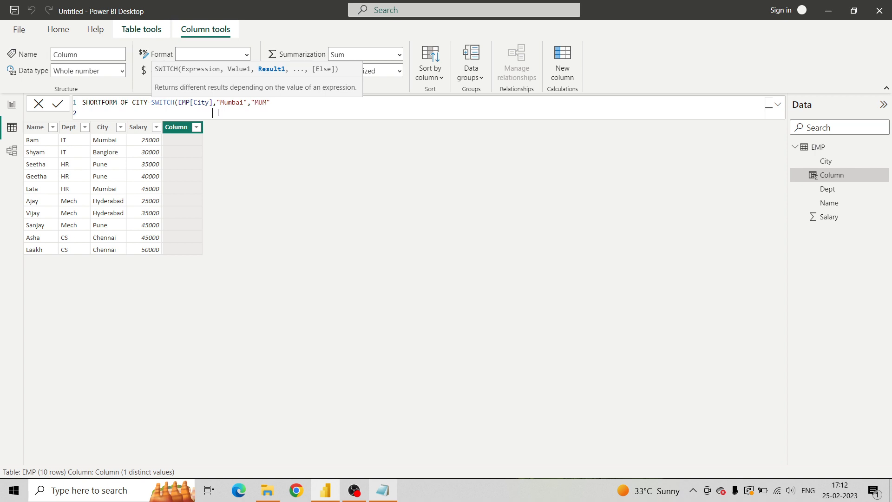
Add SWITCH pairs on separate lines that map "Banglore" to "BAN" and "Pune" to "PUN".
type(",")
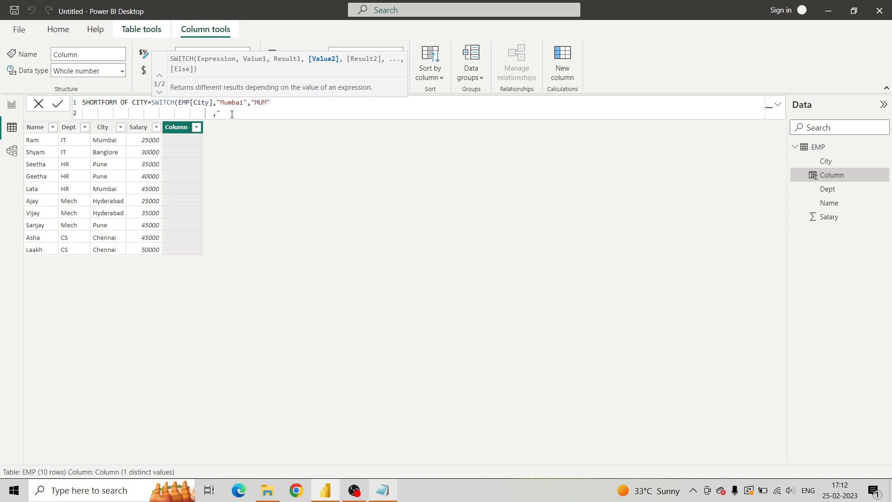
type("Banglore\",\"")
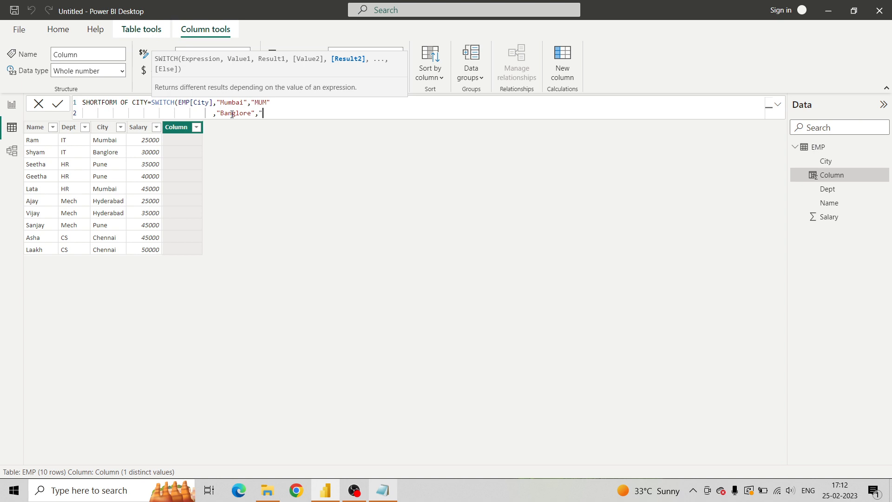
type("BAN\",")
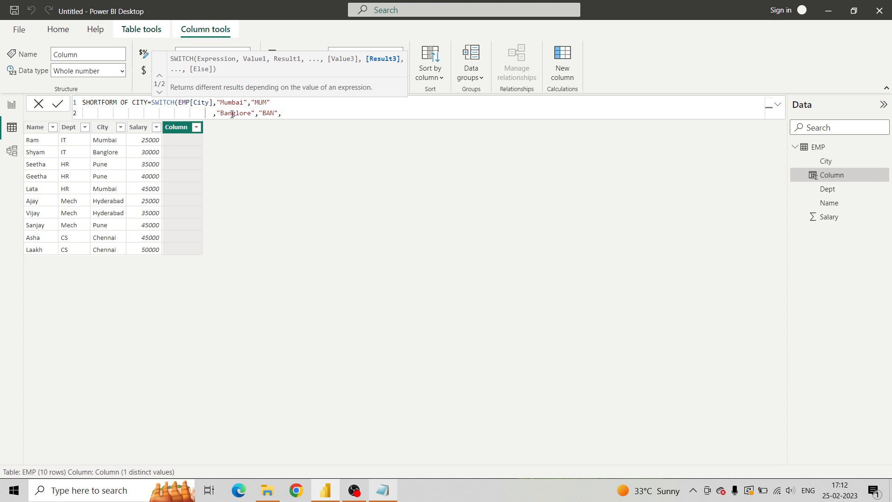
key("shift+Return")
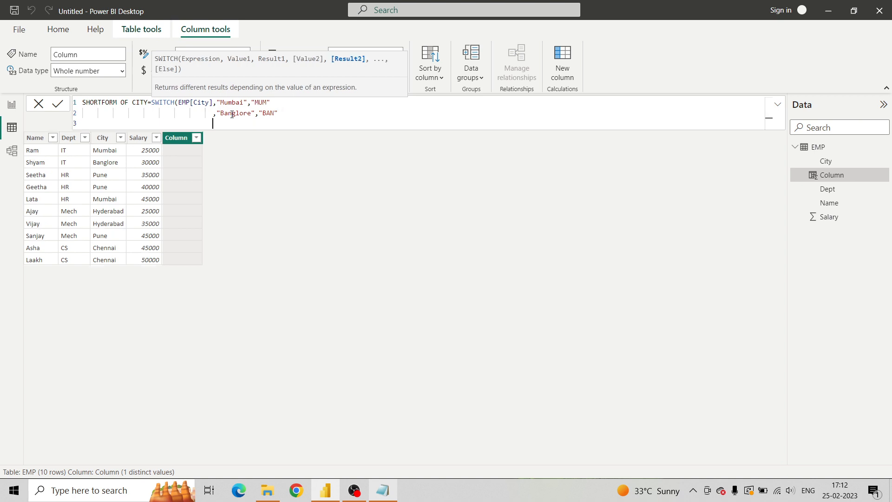
type(",")
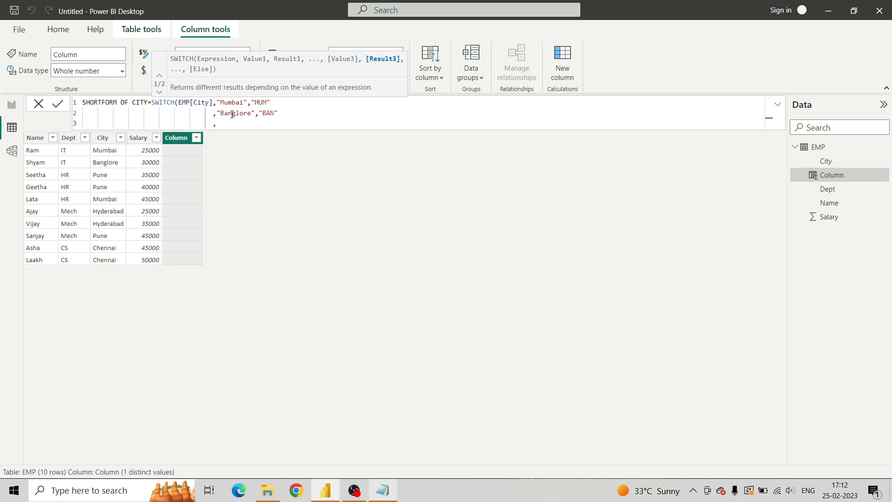
type("\"Pune\",")
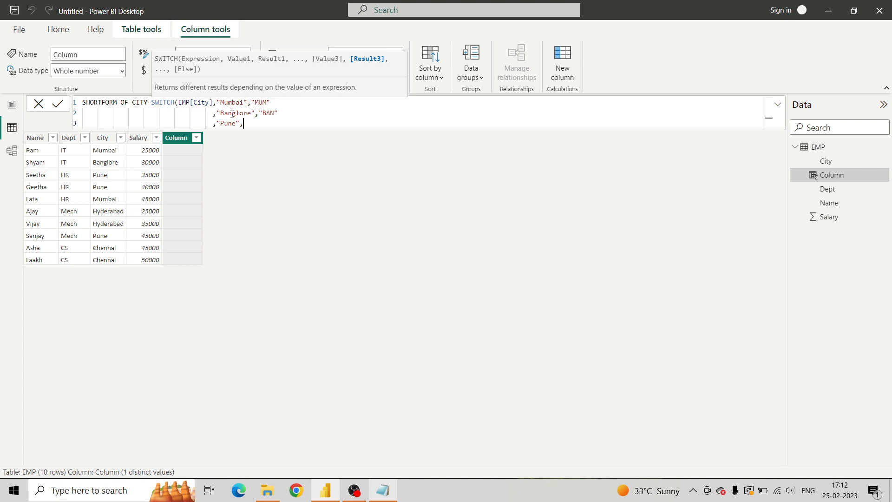
type("\"PUN\"")
key("shift+Return")
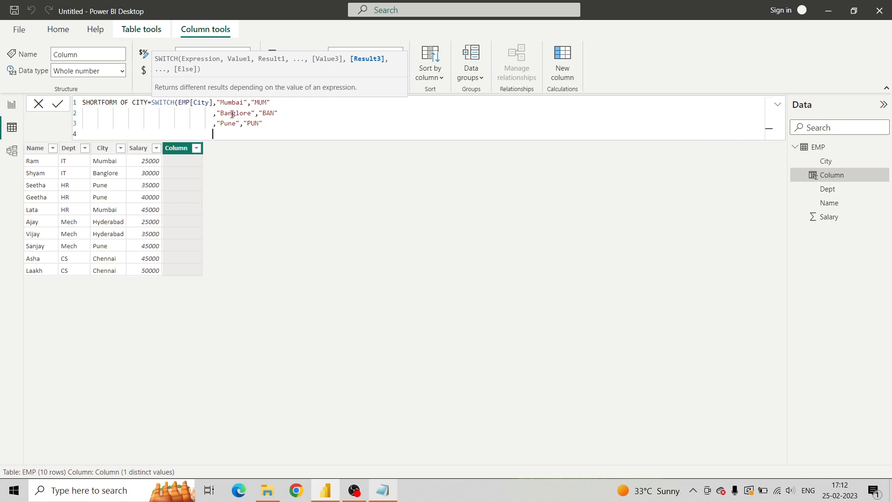
Add SWITCH pairs on separate lines that map "Hyderbad" to "HYD" and "Chennai" to "CHN".
type(",")
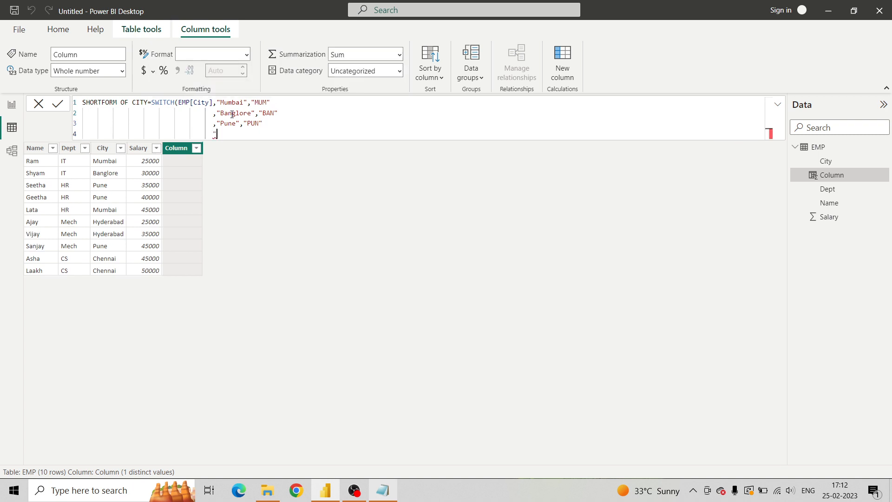
type("\"")
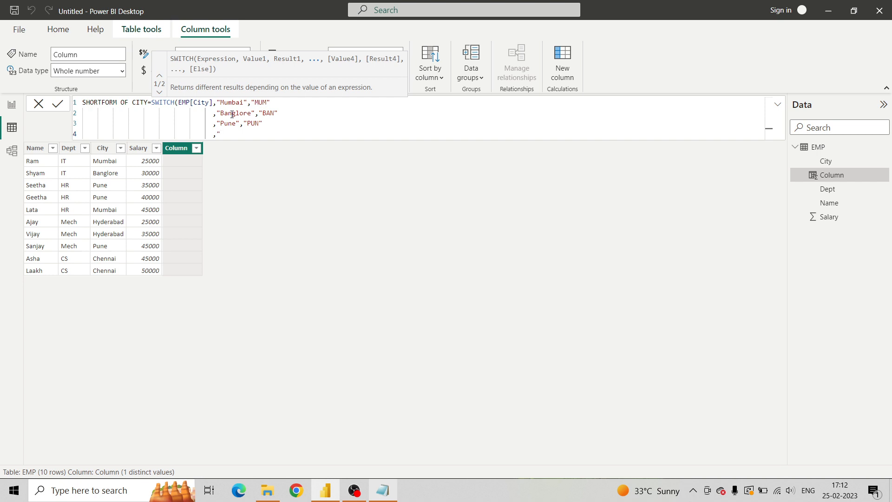
type("Hyderbad\",")
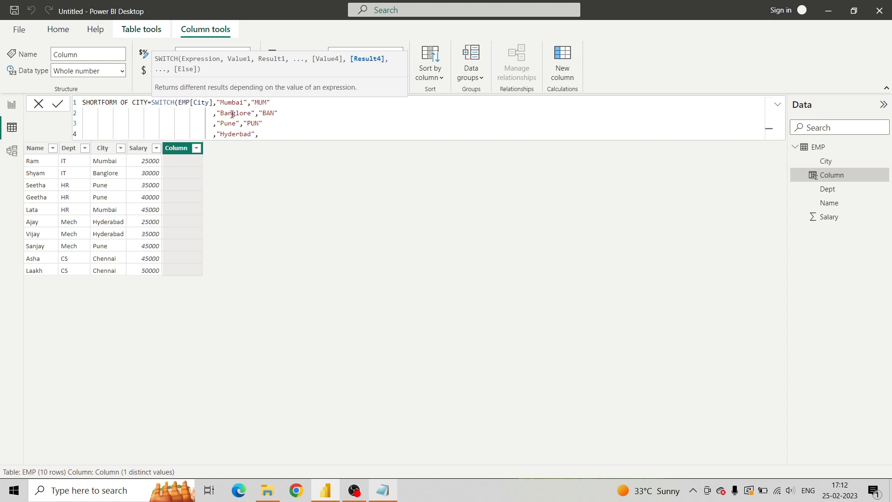
type("\"HYD\"")
key("shift+Return")
type(",\"")
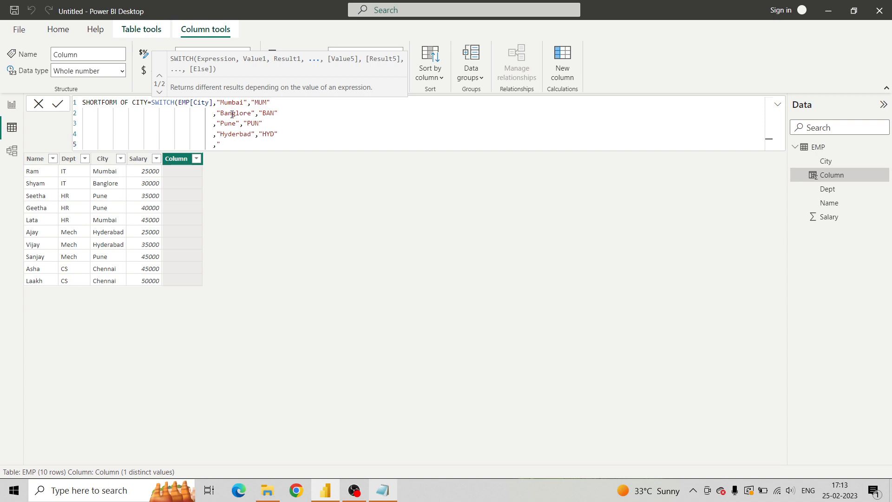
type("Chennai\",")
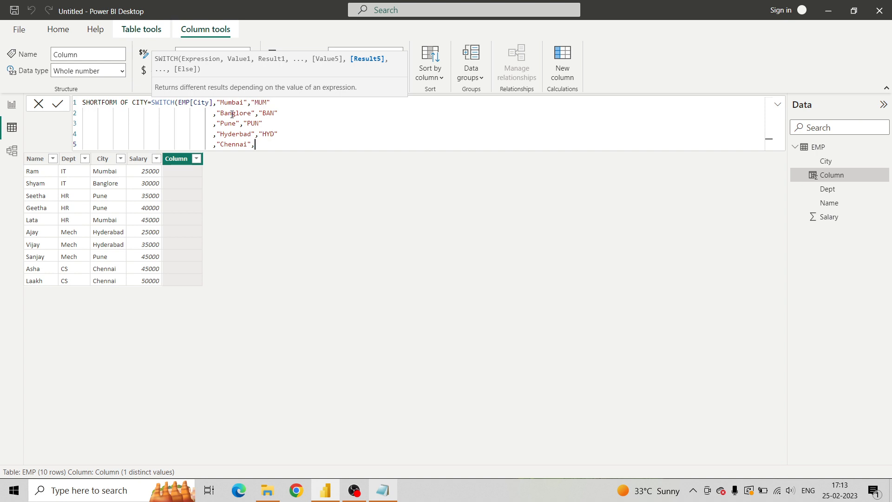
type("\"CHN\",")
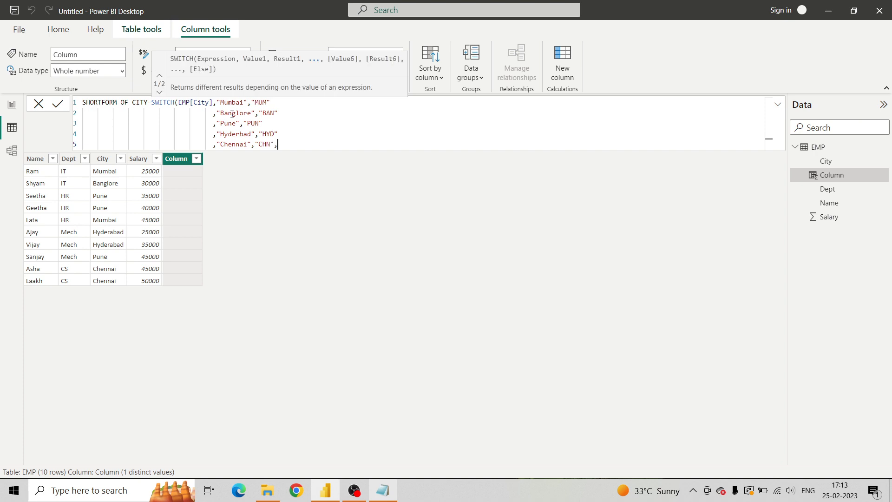
Finish the SWITCH formula with an empty string "" as the else result and commit it.
key("shift+Return")
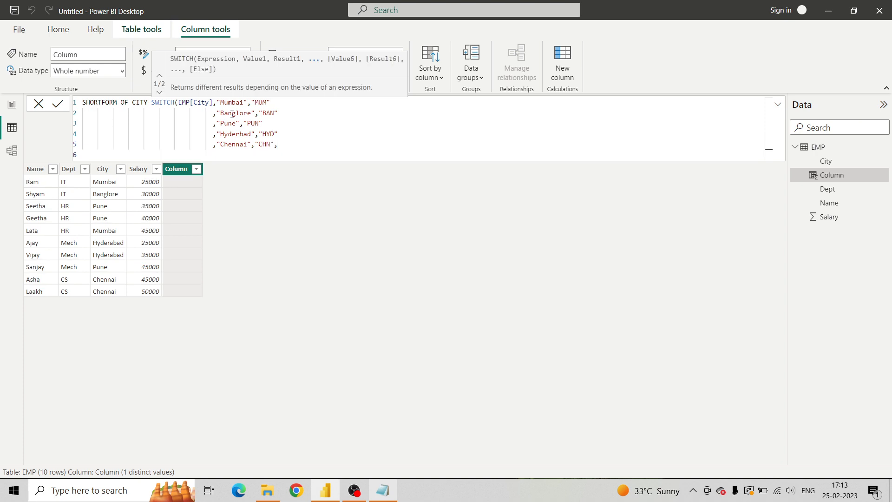
type("\"\")")
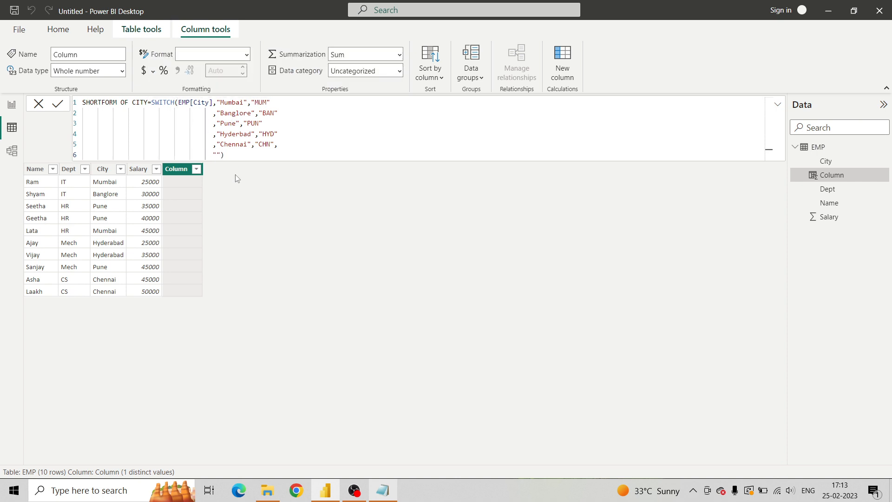
key("Return")
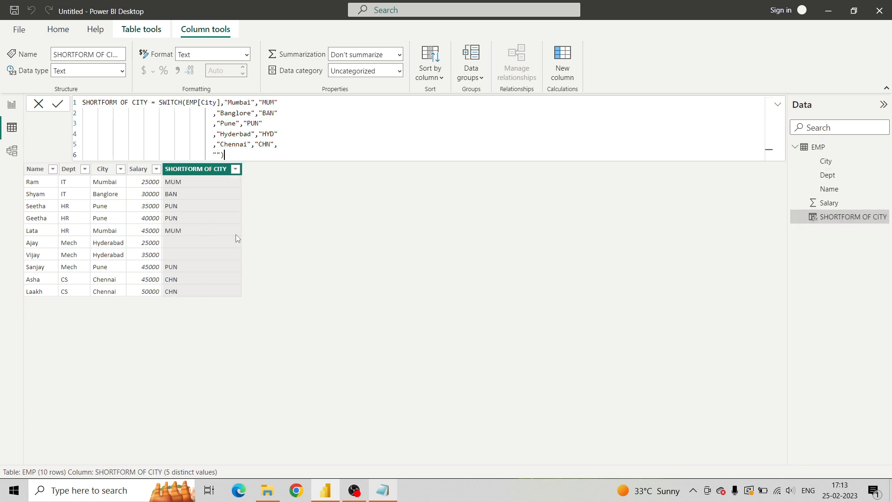
Correct the spelling "Hyderbad" to "Hyderabad" in the SWITCH formula and commit it again.
double_click(235, 135)
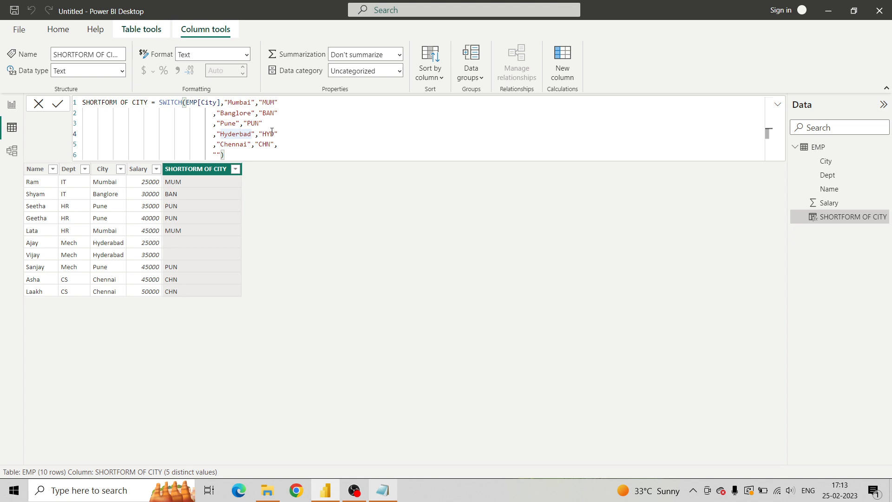
type("a")
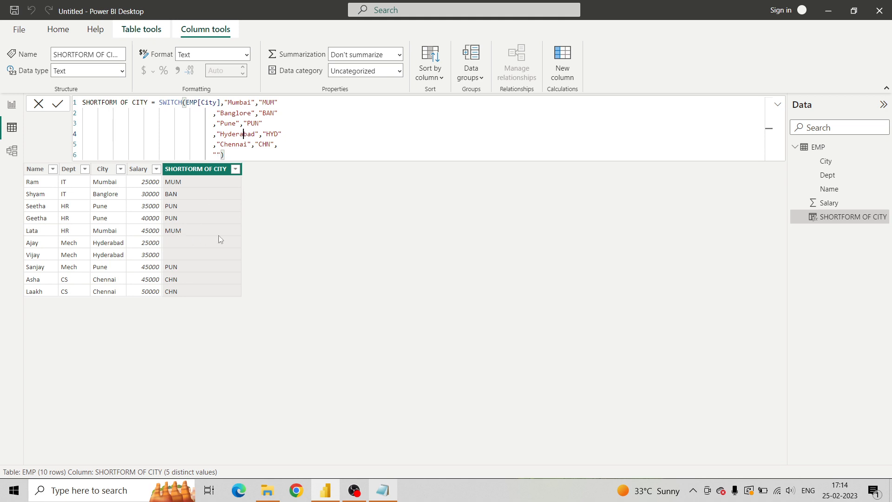
left_click(241, 135)
left_click(225, 155)
key("Return")
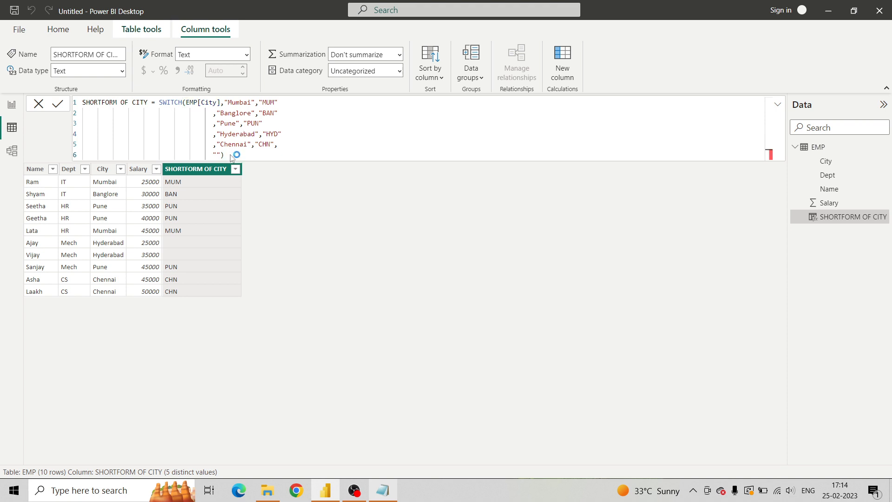